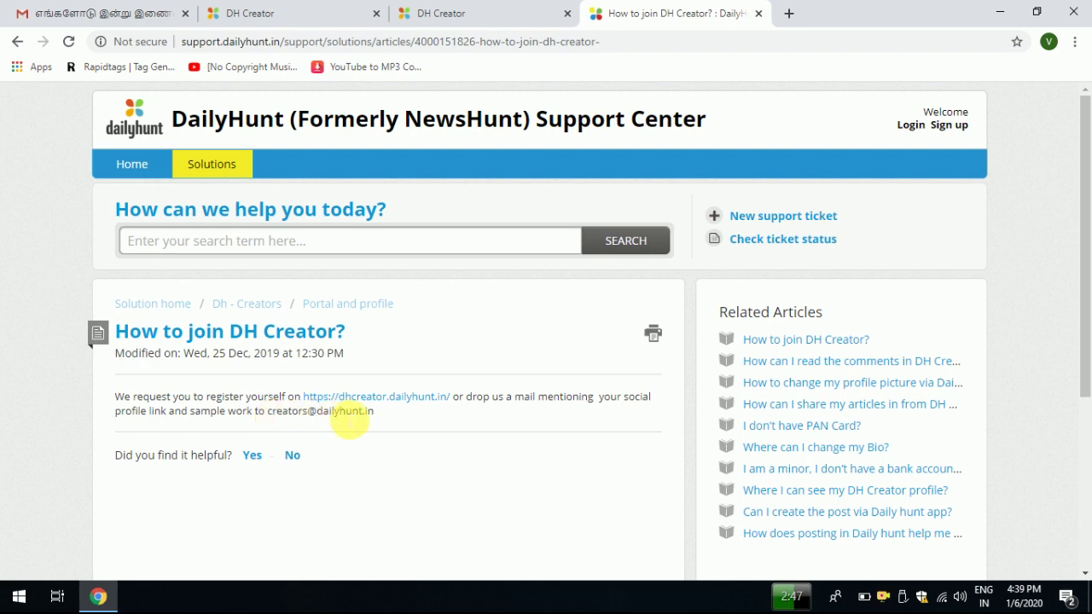
Step: Highlight the contact email address given in the "How to join DH Creator?" support article
drag(377, 413, 269, 413)
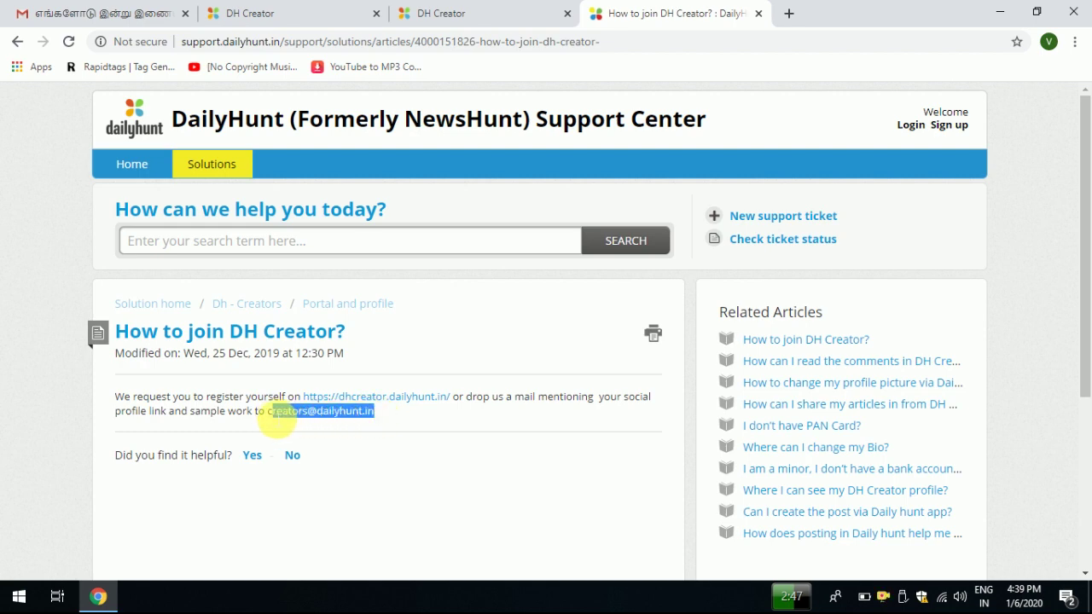
click(290, 417)
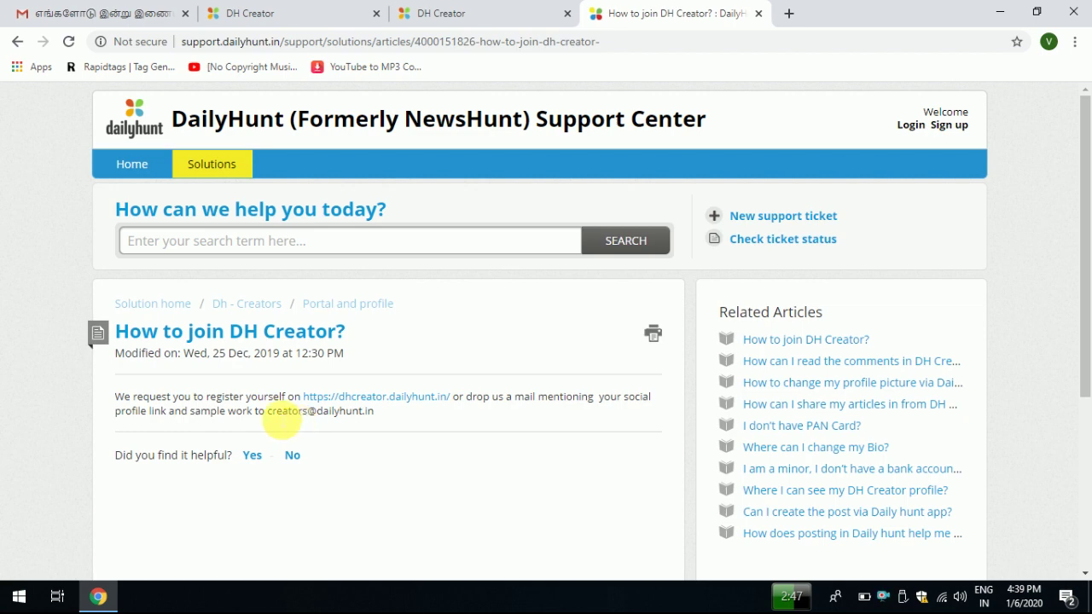
drag(269, 414, 379, 423)
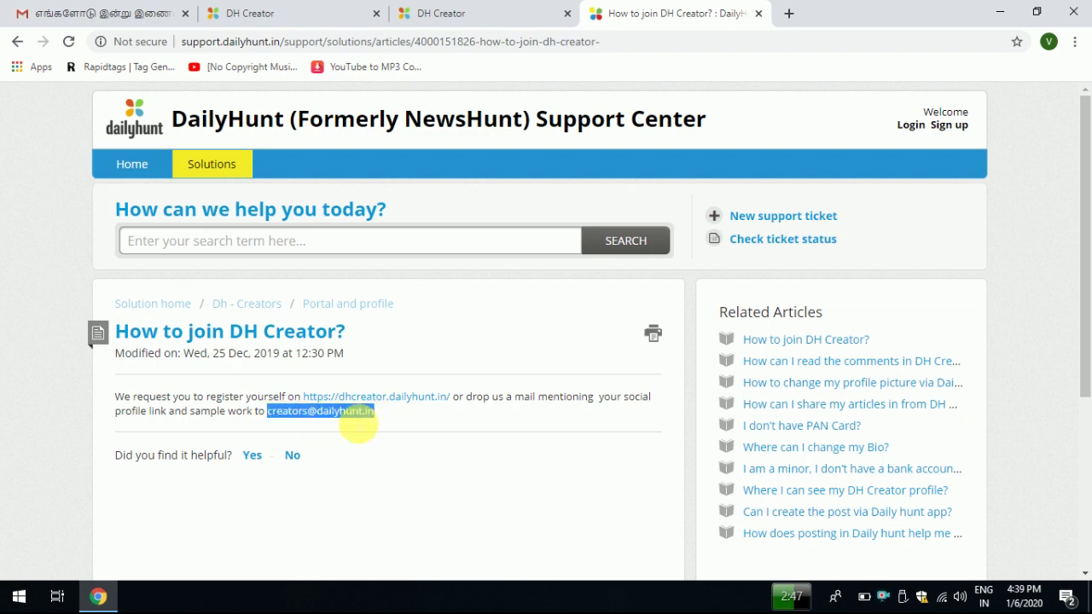
click(361, 421)
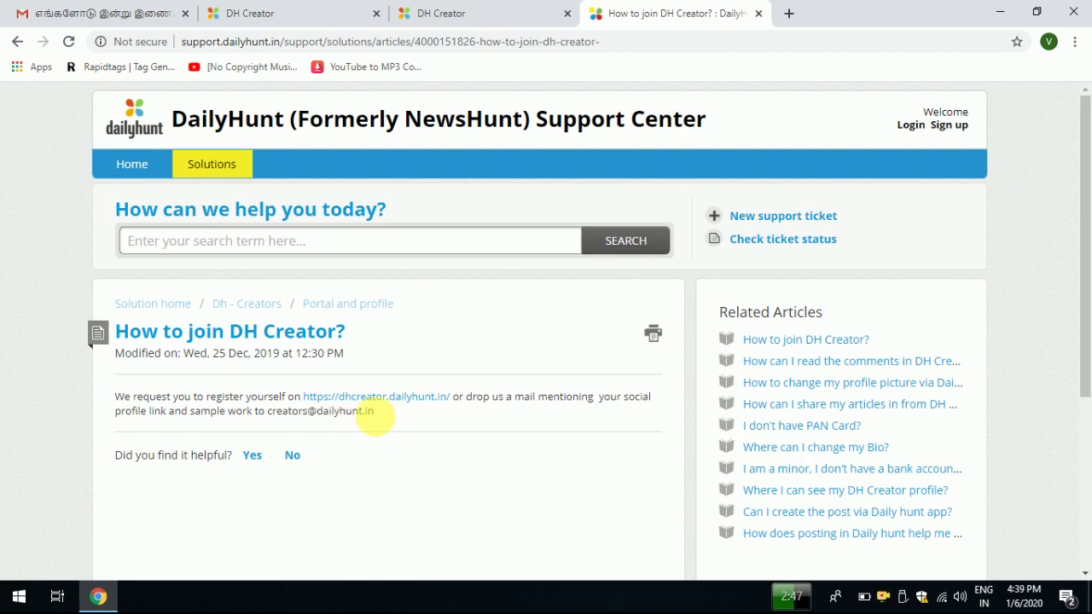
Step: Review the DH Creator invitation email in Gmail down to its attachments and open its dhcreator.dailyhunt.in/login registration link
click(134, 15)
scroll(580, 383, up, 10)
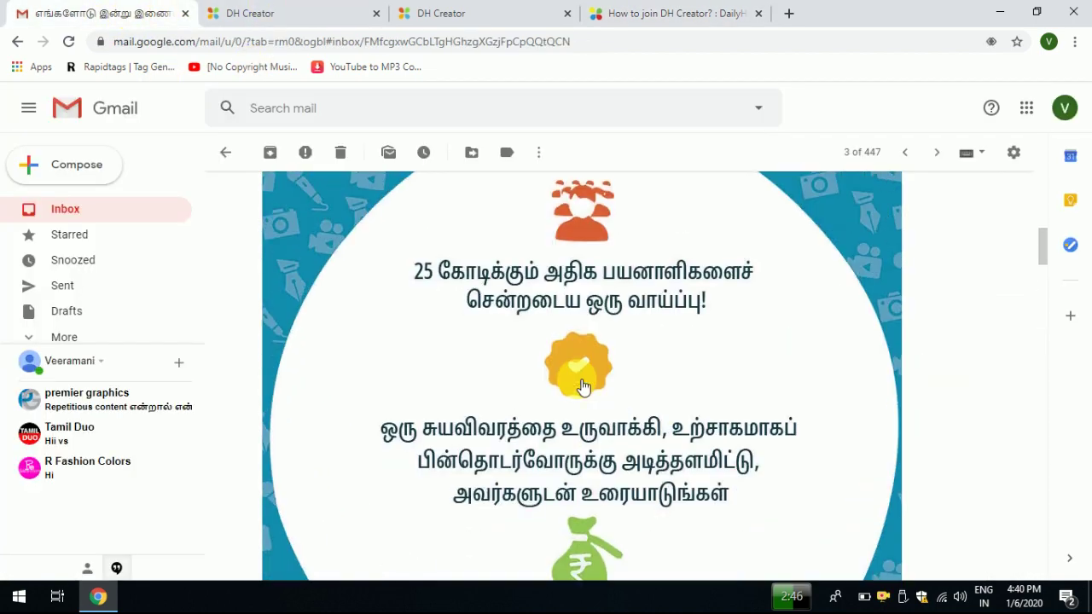
scroll(580, 386, up, 3)
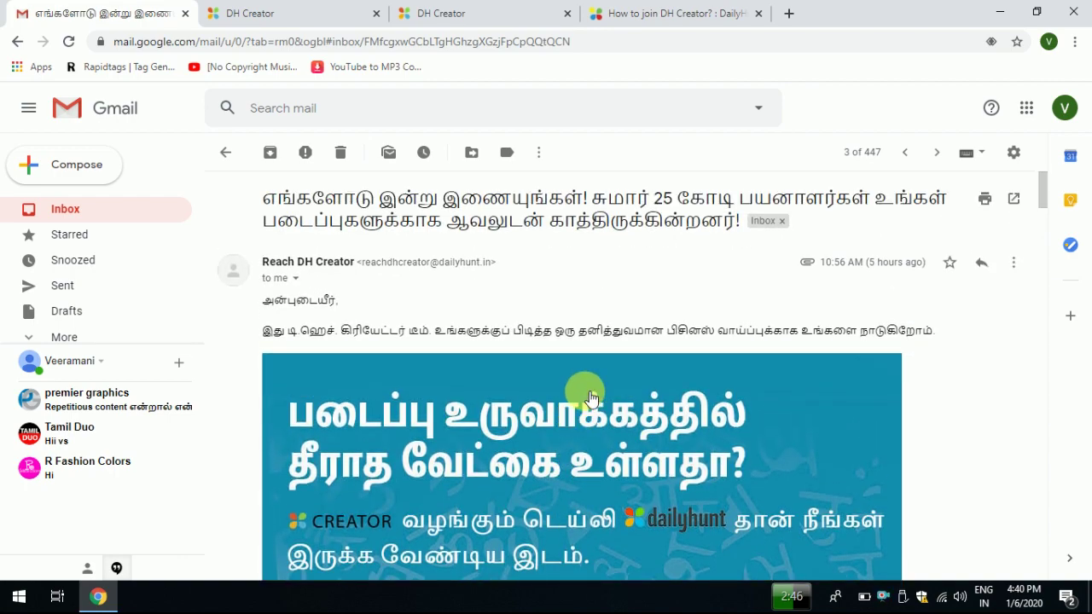
scroll(500, 481, down, 12)
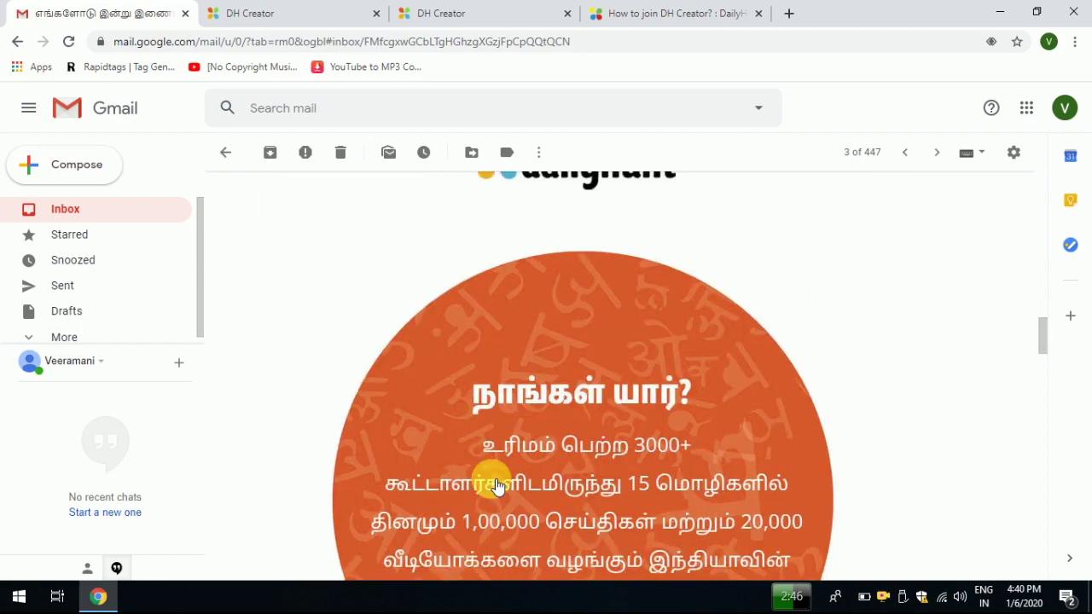
scroll(497, 485, down, 20)
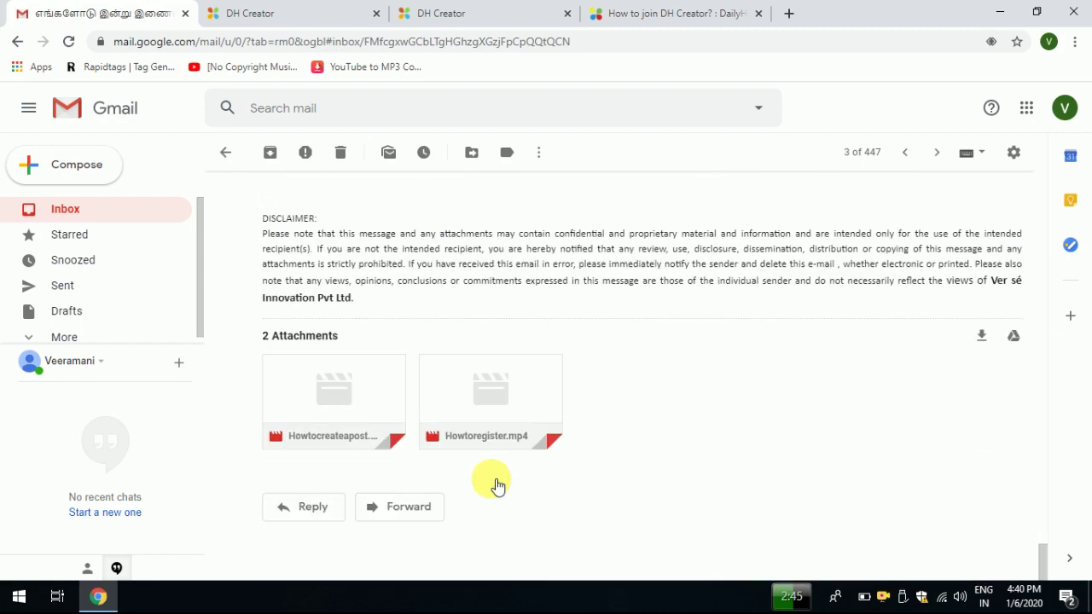
scroll(497, 485, up, 5)
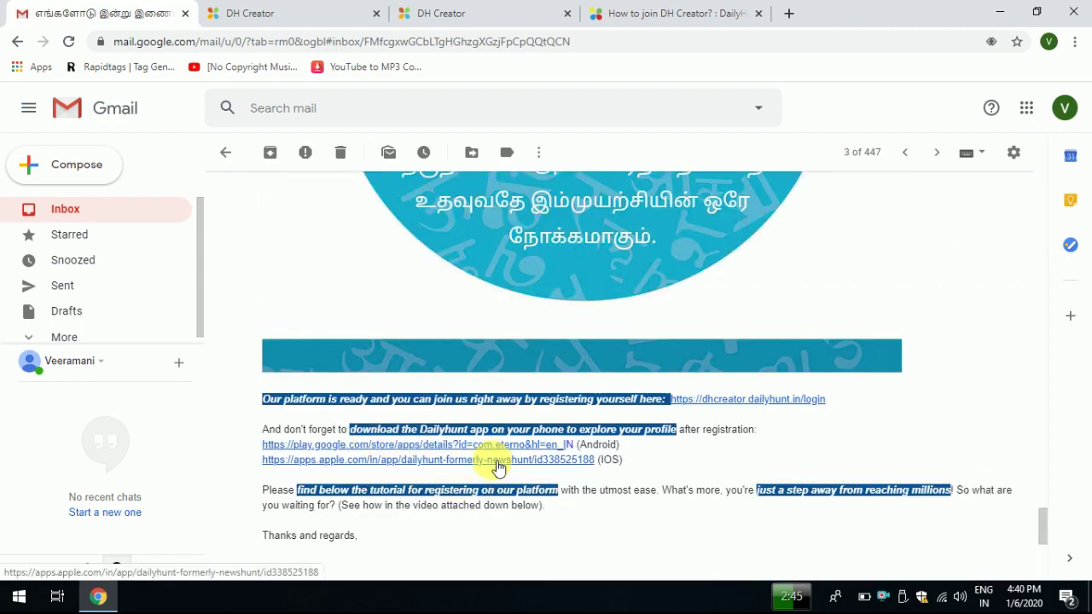
right_click(754, 405)
click(783, 452)
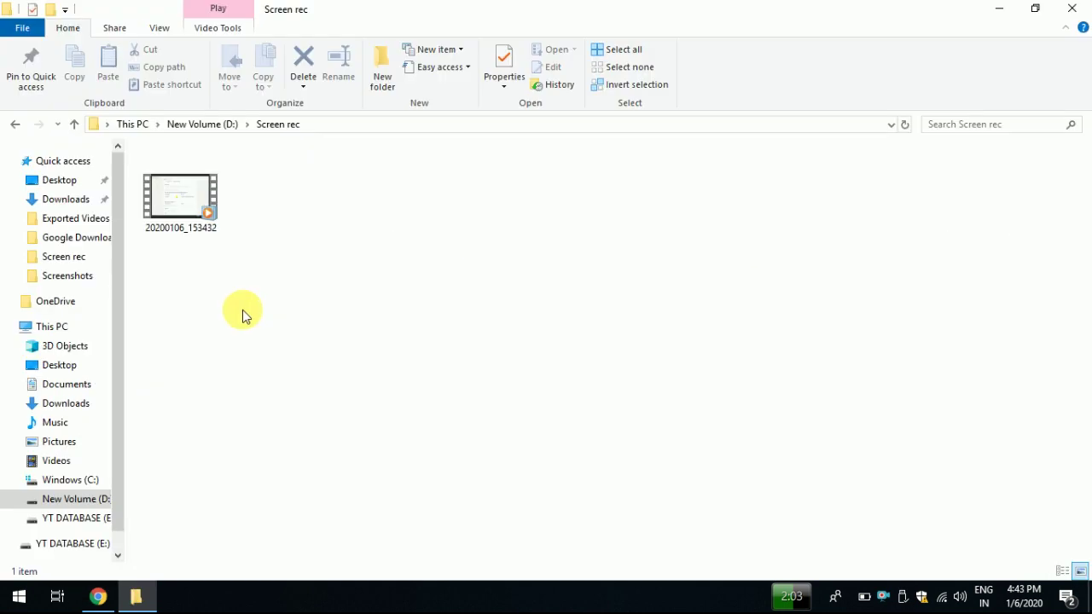
Step: Play the video 20200106_153432 from the Screen rec folder, then close the media player
click(162, 220)
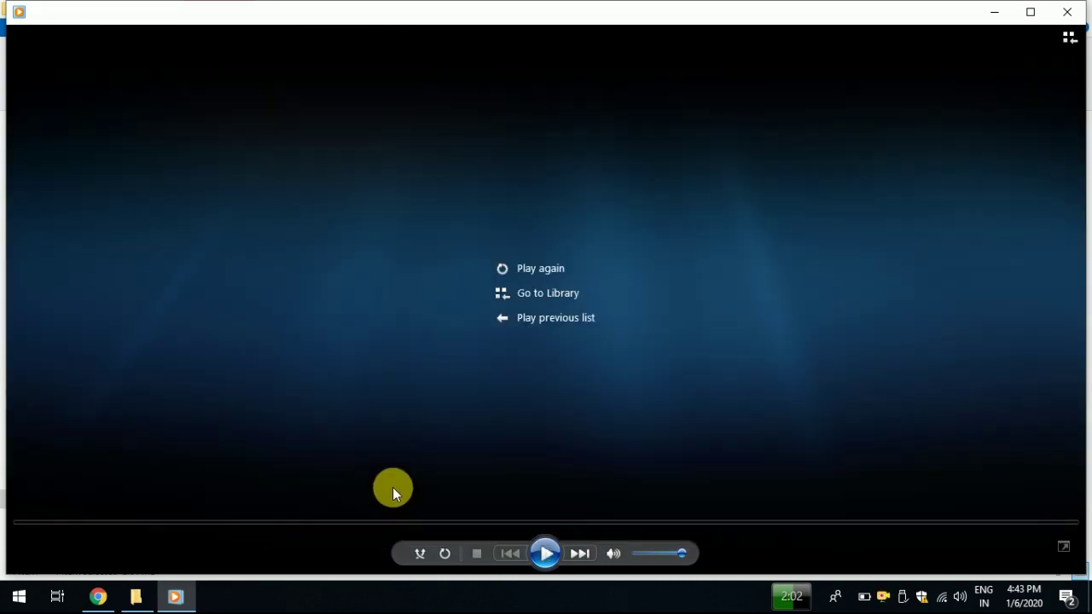
key(alt+F4)
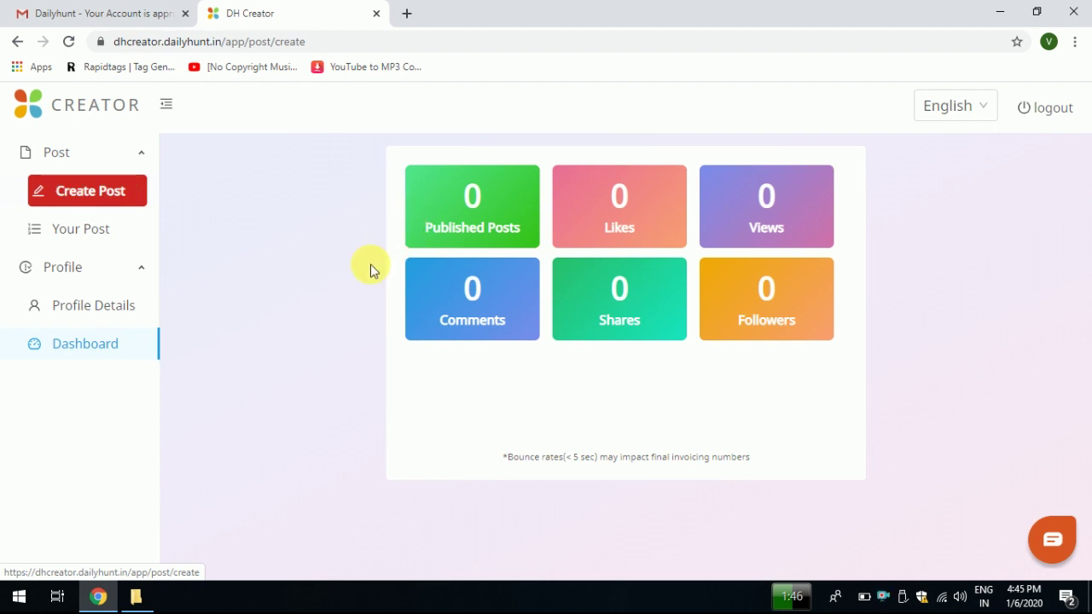
Step: Examine the title field and the body editor with its formatting options in the Create Post form
click(439, 254)
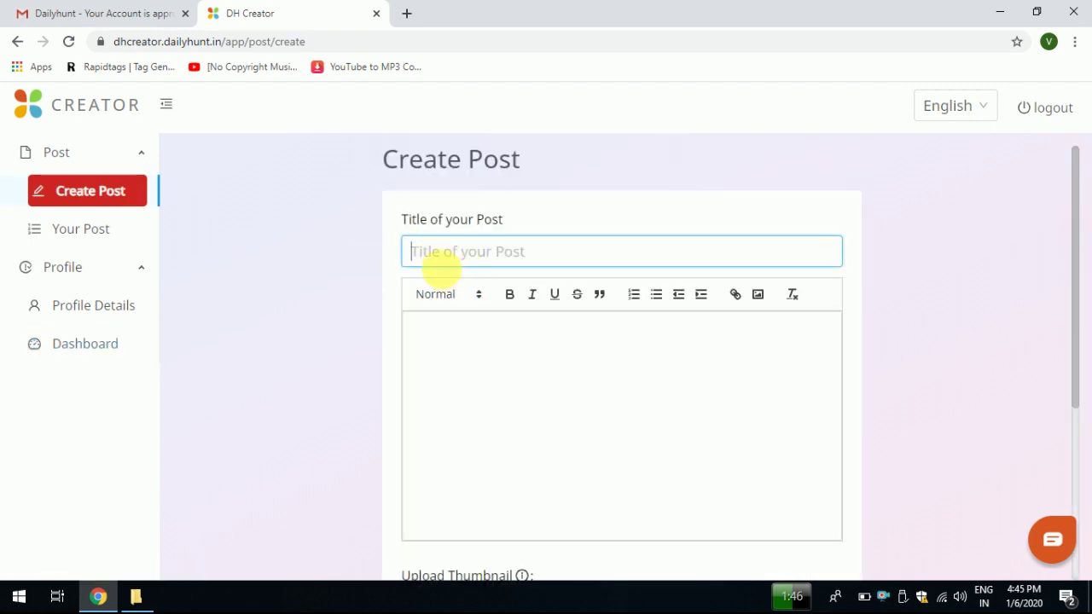
click(431, 335)
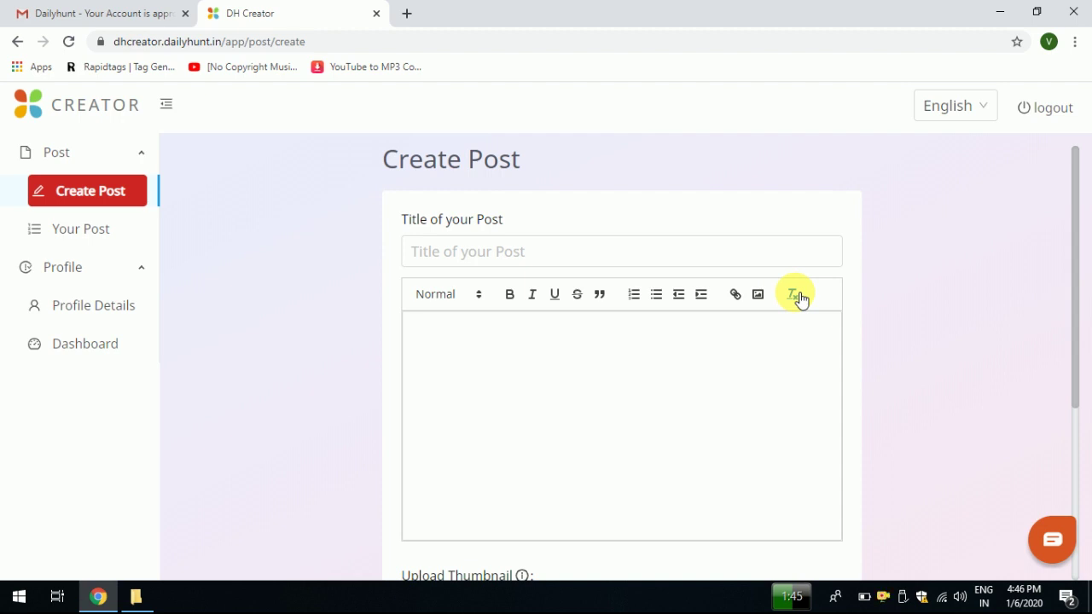
click(701, 294)
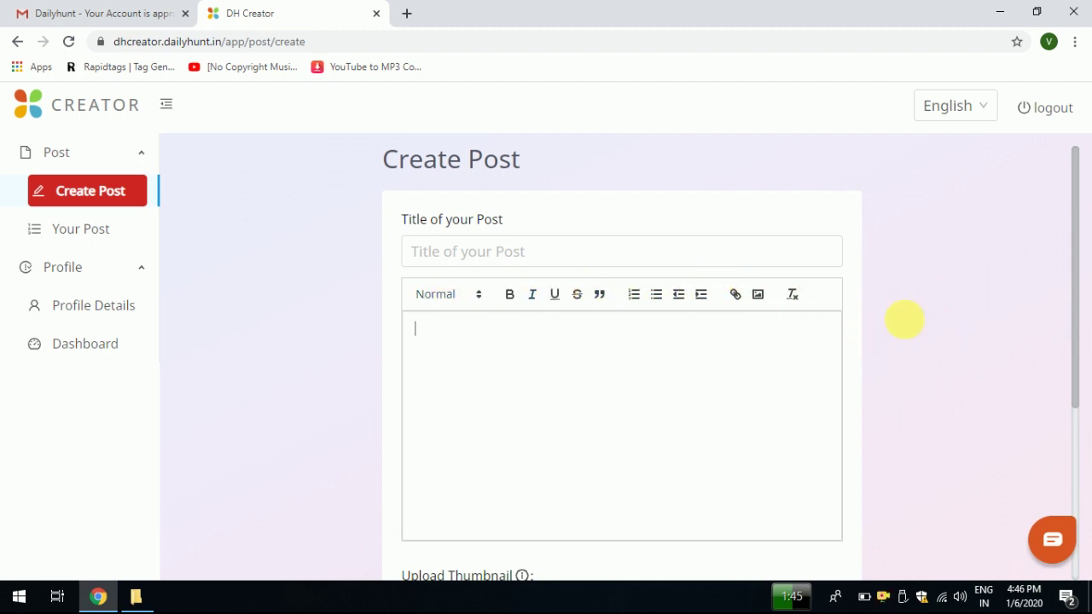
Step: Examine the thumbnail upload, language, location, genre and sub-genre options of the Create Post form without choosing any
scroll(995, 322, down, 3)
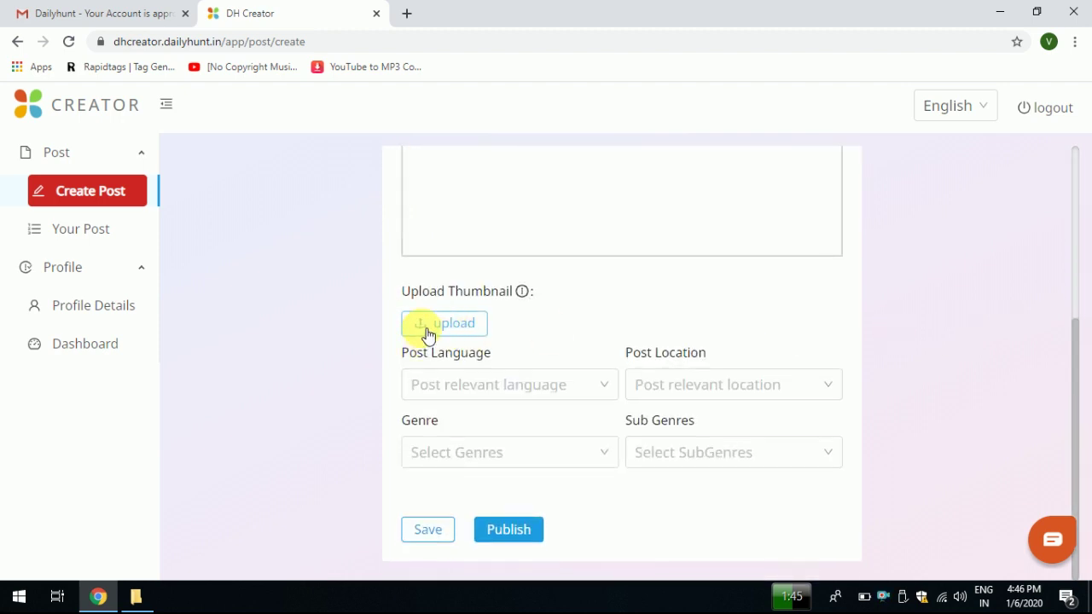
click(485, 384)
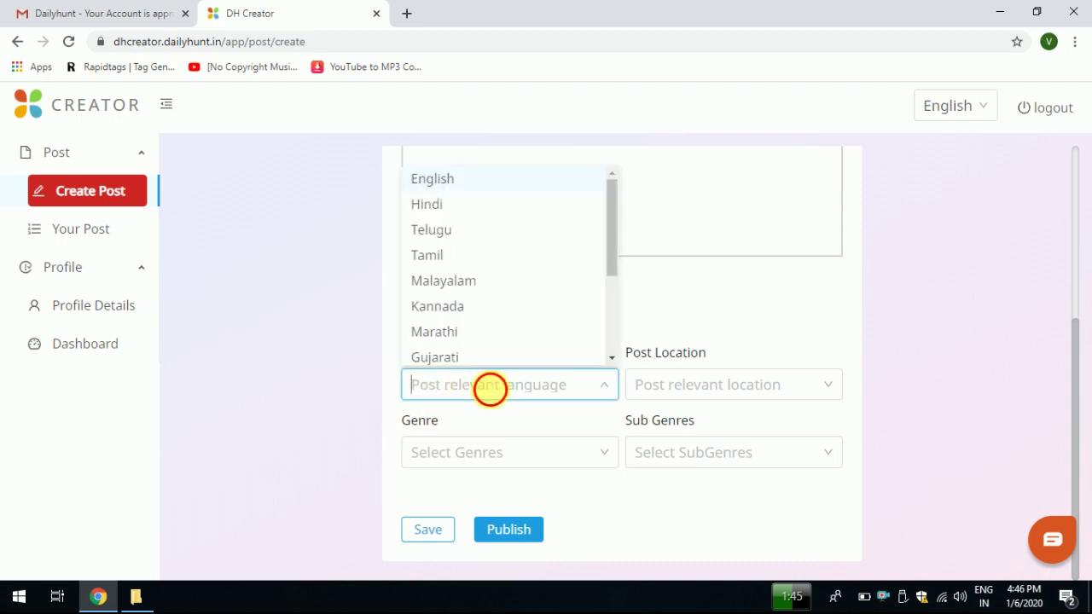
click(774, 358)
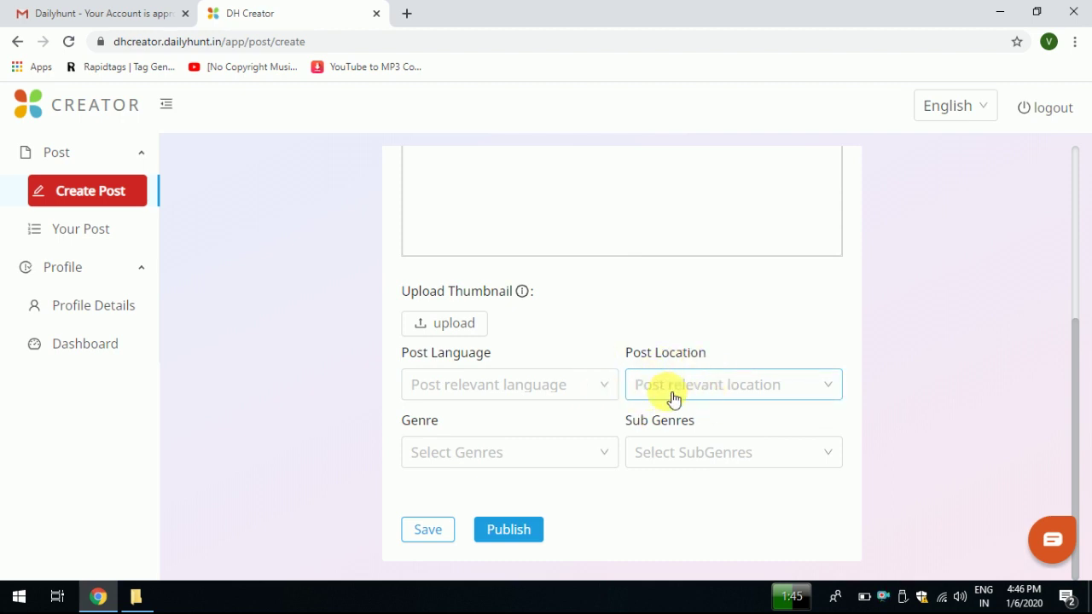
click(654, 462)
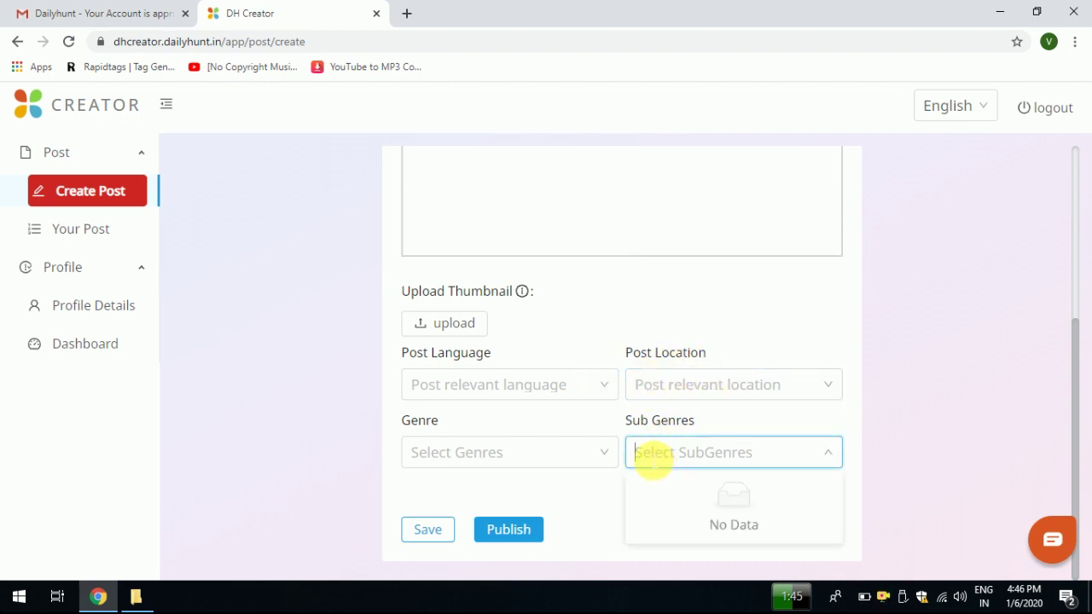
click(512, 460)
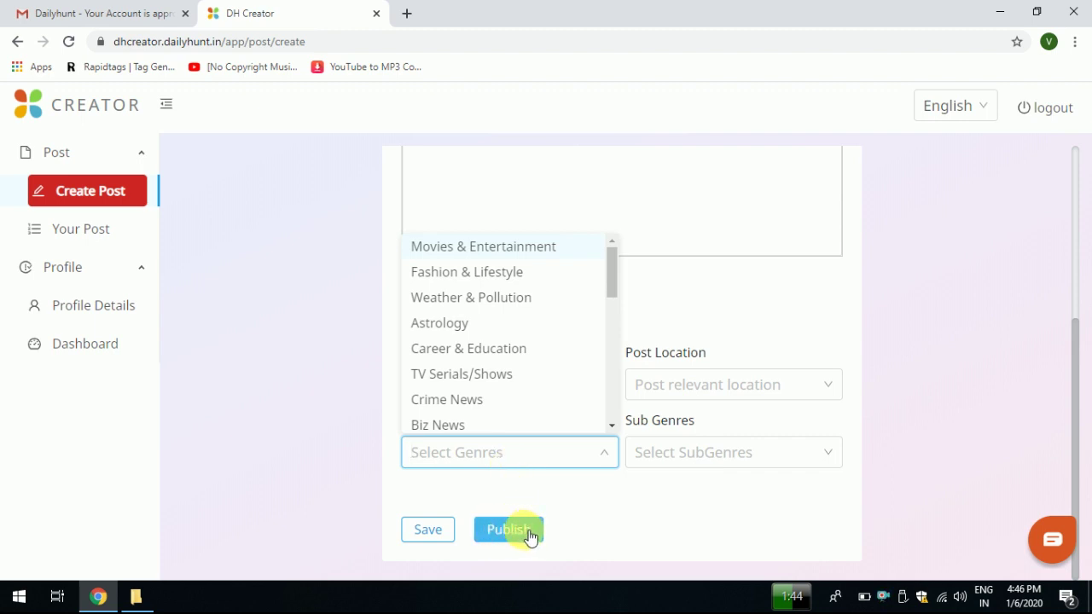
scroll(741, 512, up, 5)
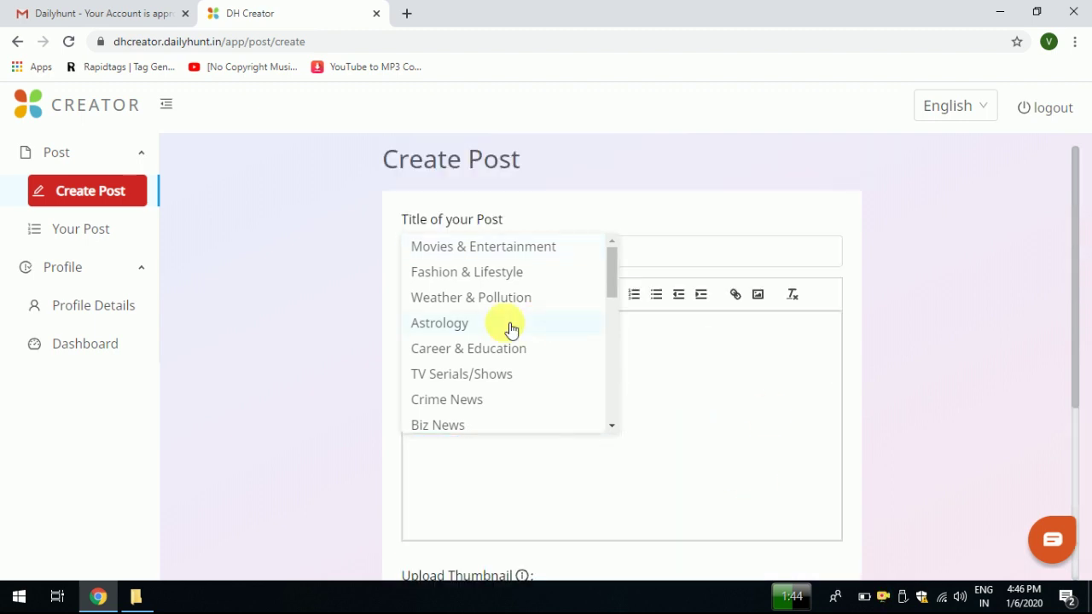
click(965, 363)
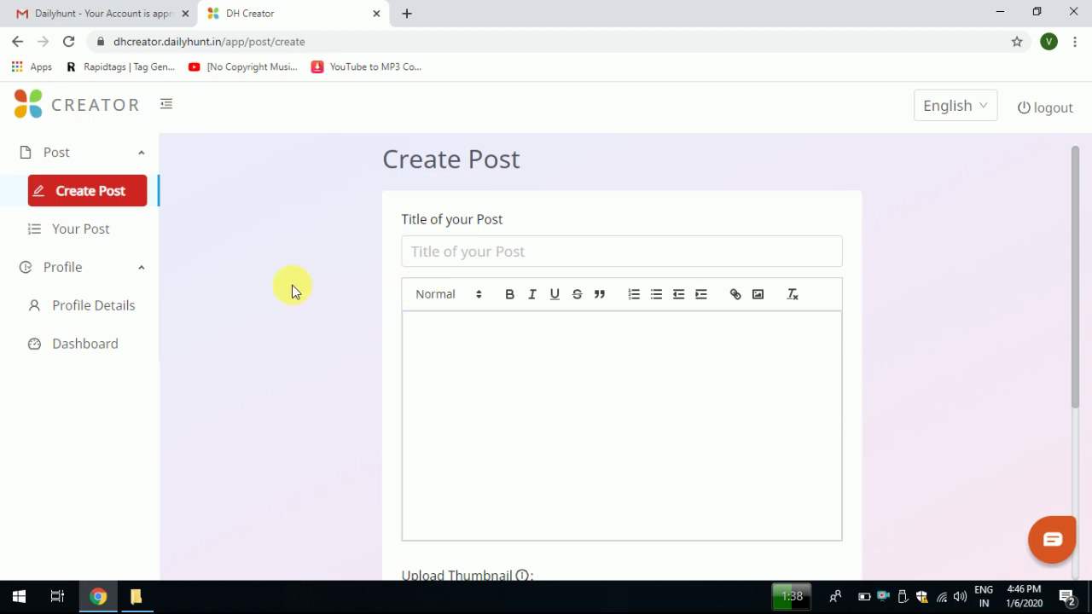
Step: Open the Your Post page and look through its post status and language filter options
click(76, 230)
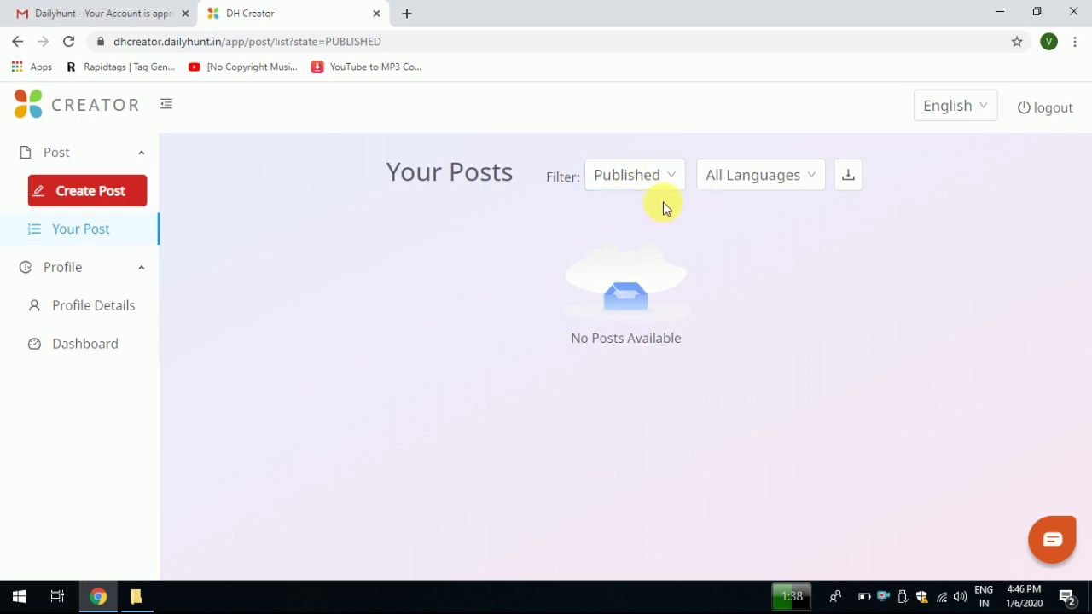
click(678, 174)
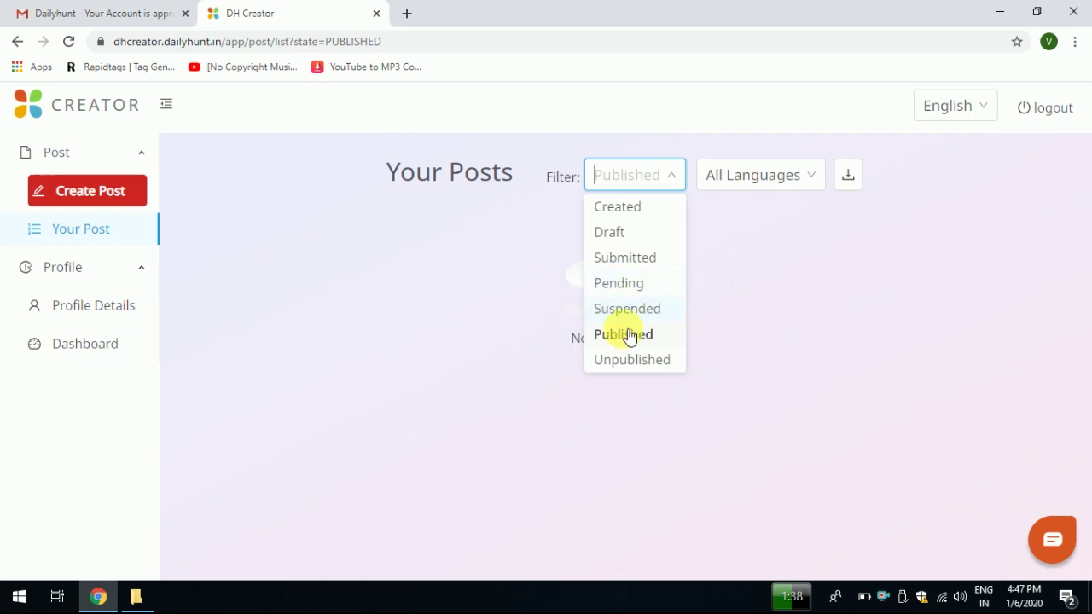
click(776, 186)
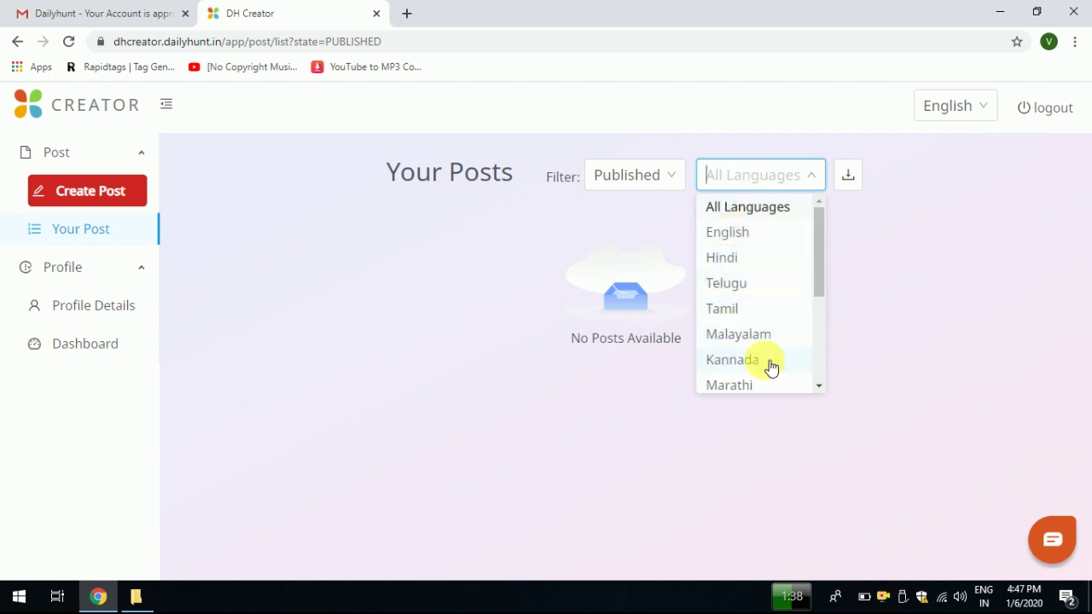
scroll(763, 363, down, 1)
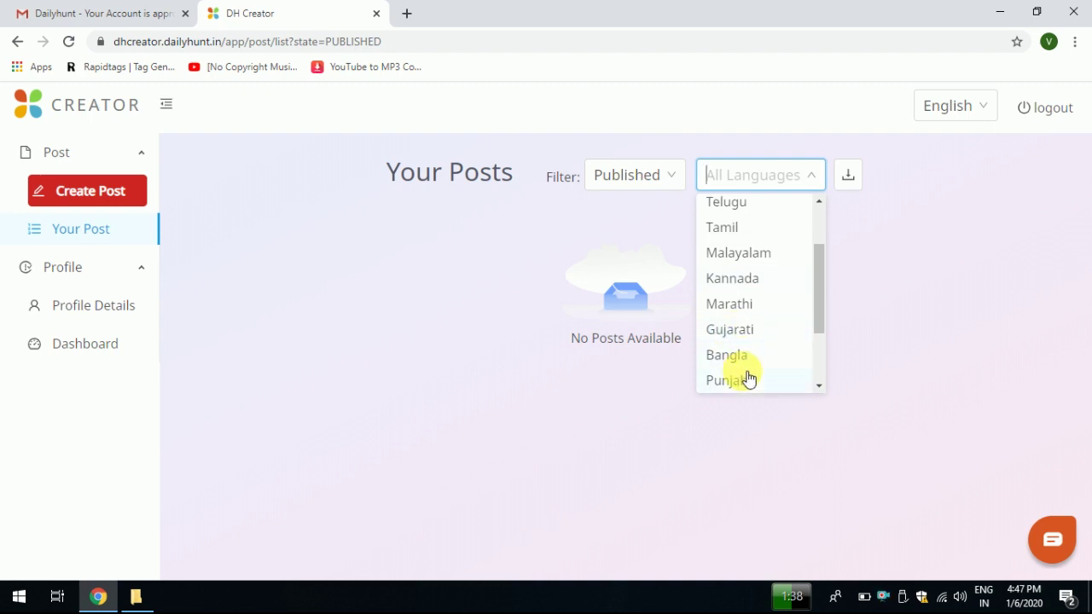
scroll(747, 373, down, 2)
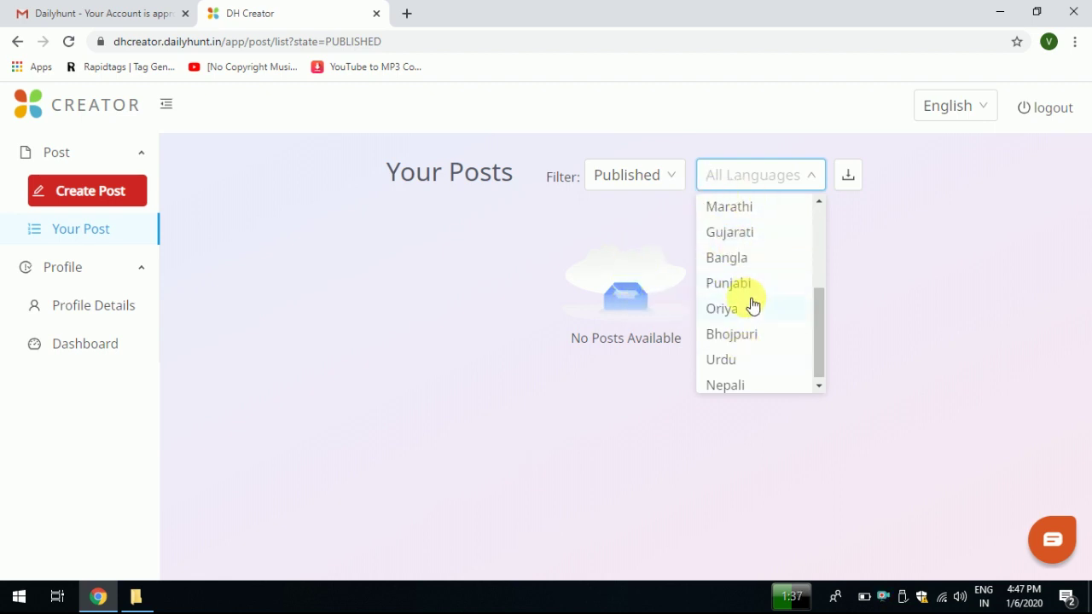
scroll(752, 305, up, 3)
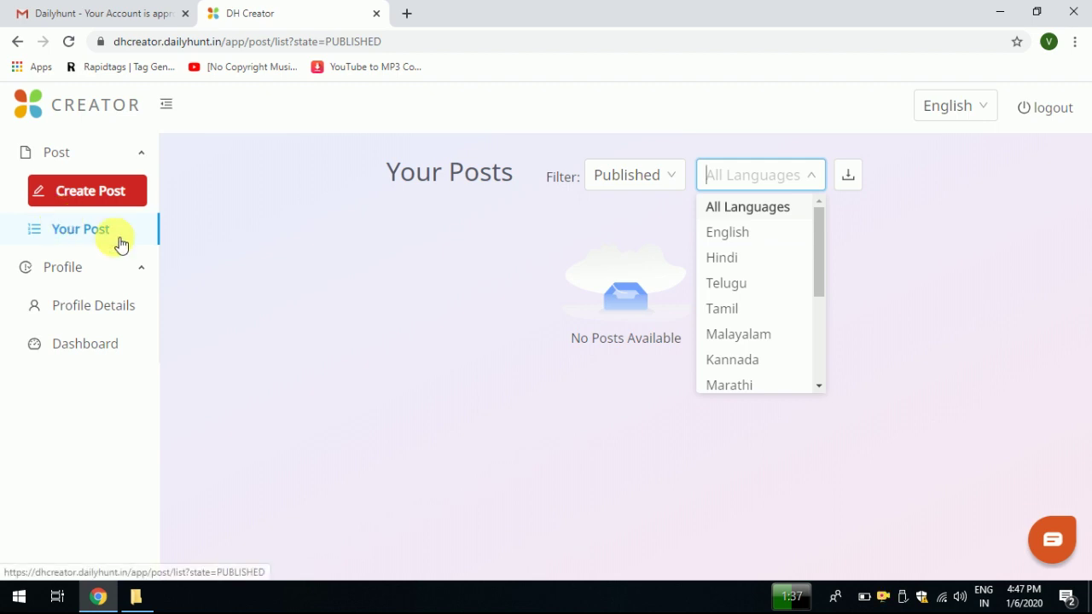
Step: View the Dashboard statistics, then examine the username, display name and About Me fields in Profile Details
click(55, 344)
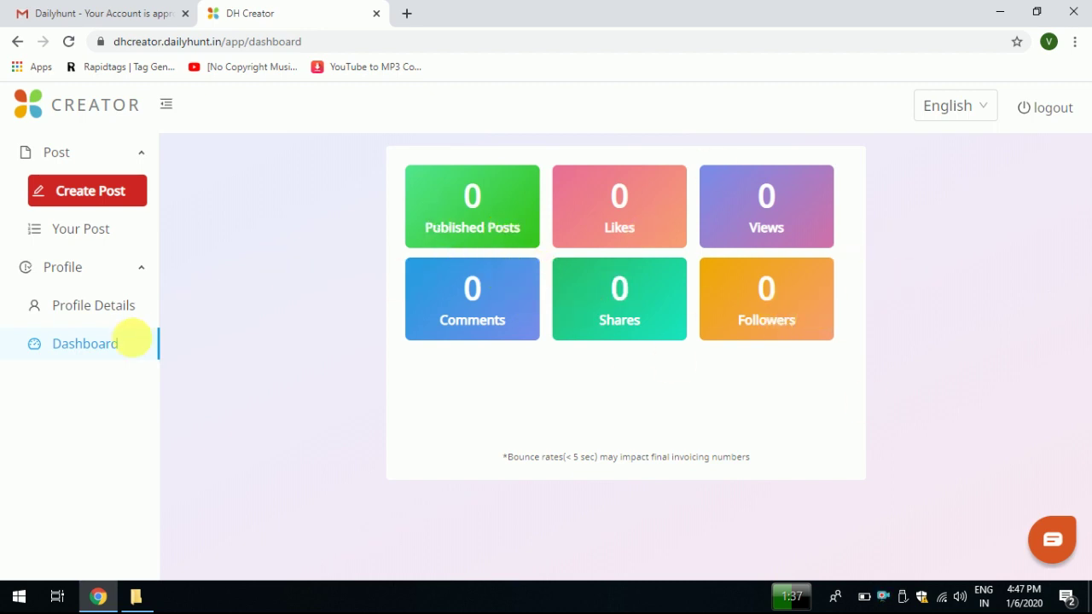
click(75, 309)
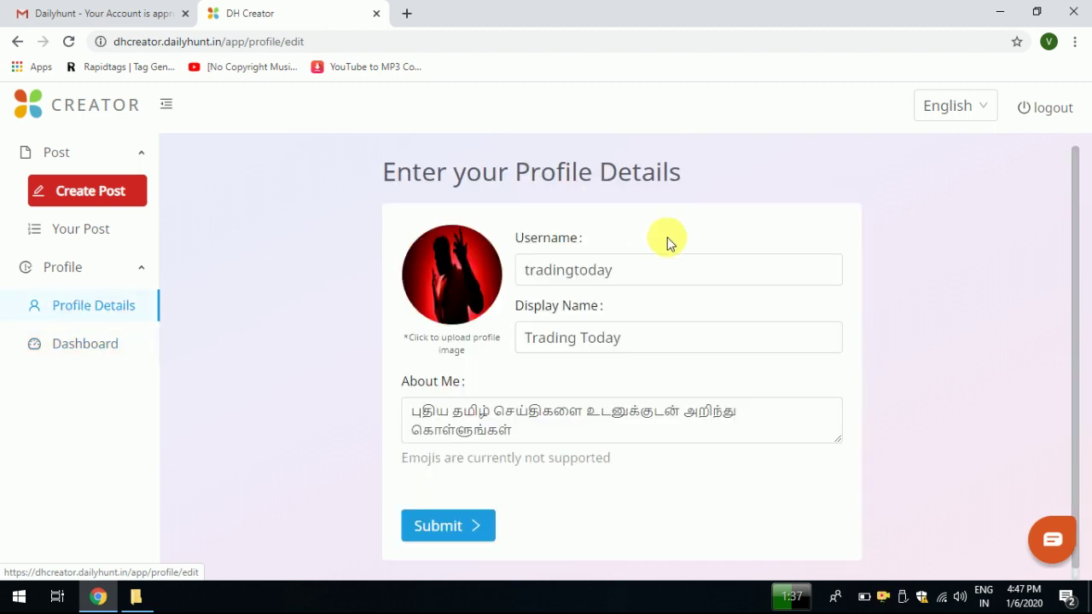
click(572, 269)
click(597, 340)
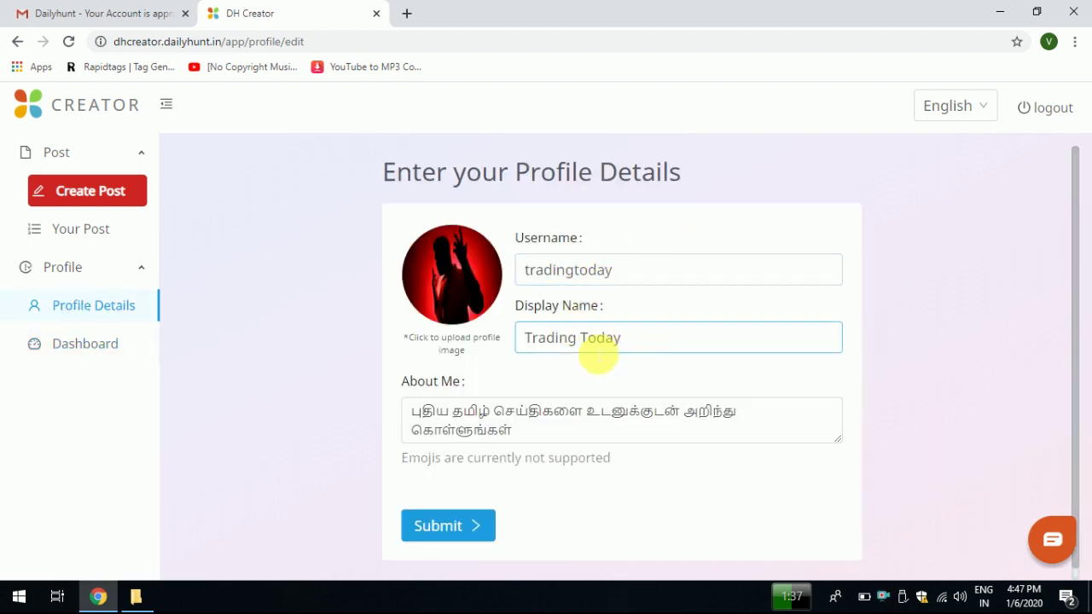
click(487, 358)
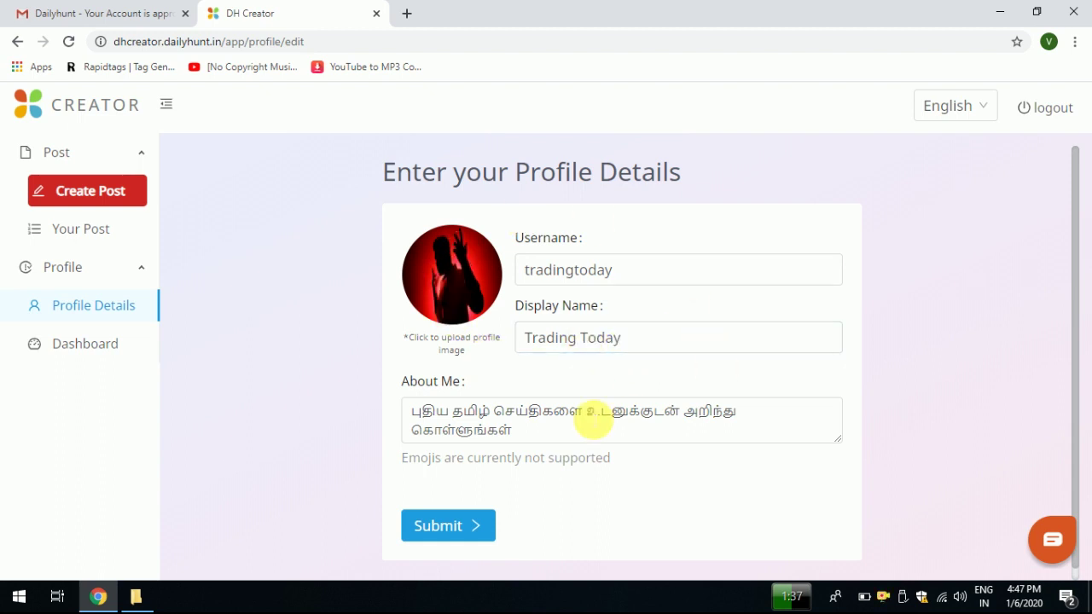
drag(627, 279, 500, 285)
drag(641, 345, 520, 353)
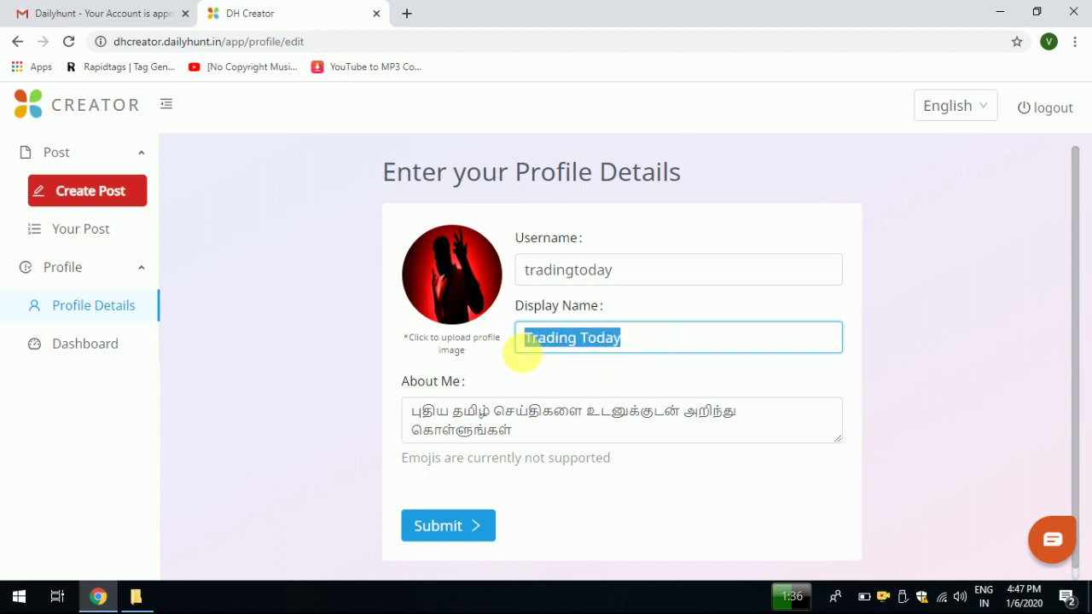
click(559, 342)
mouse_move(614, 270)
mouse_down()
mouse_move(480, 269)
mouse_move(609, 278)
mouse_up()
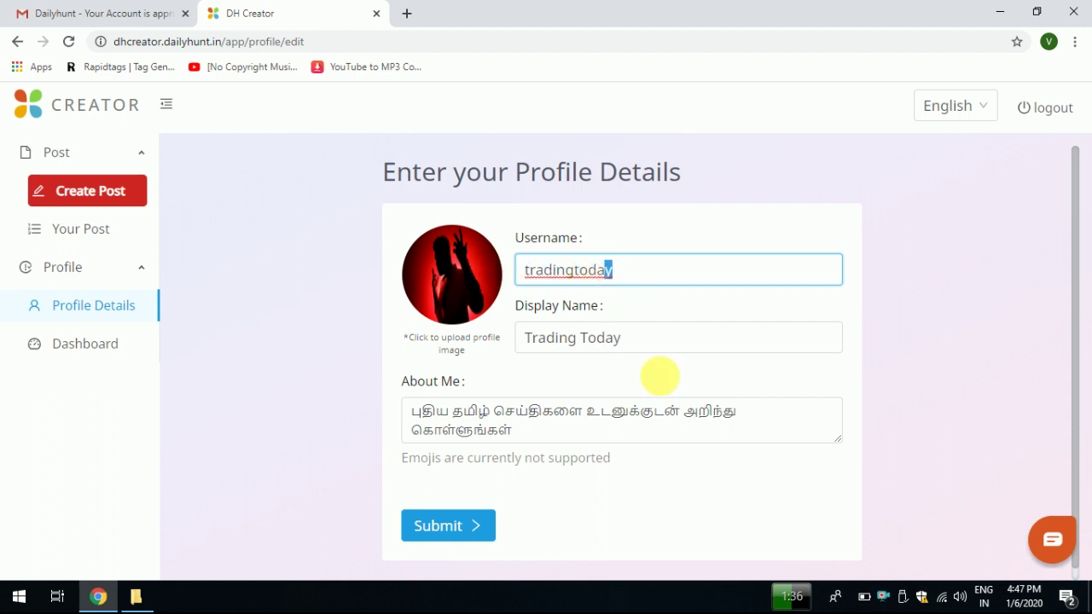
mouse_move(639, 351)
mouse_down()
mouse_move(516, 339)
mouse_move(628, 353)
mouse_up()
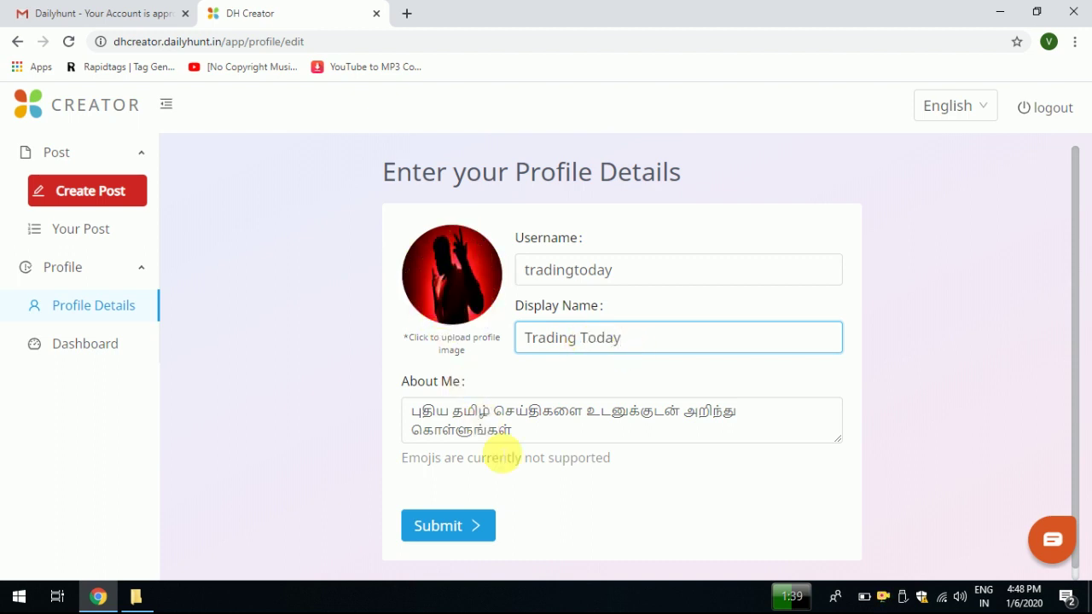
Step: Examine the Tamil description in the About Me field of the profile details without changing it
drag(513, 433, 424, 417)
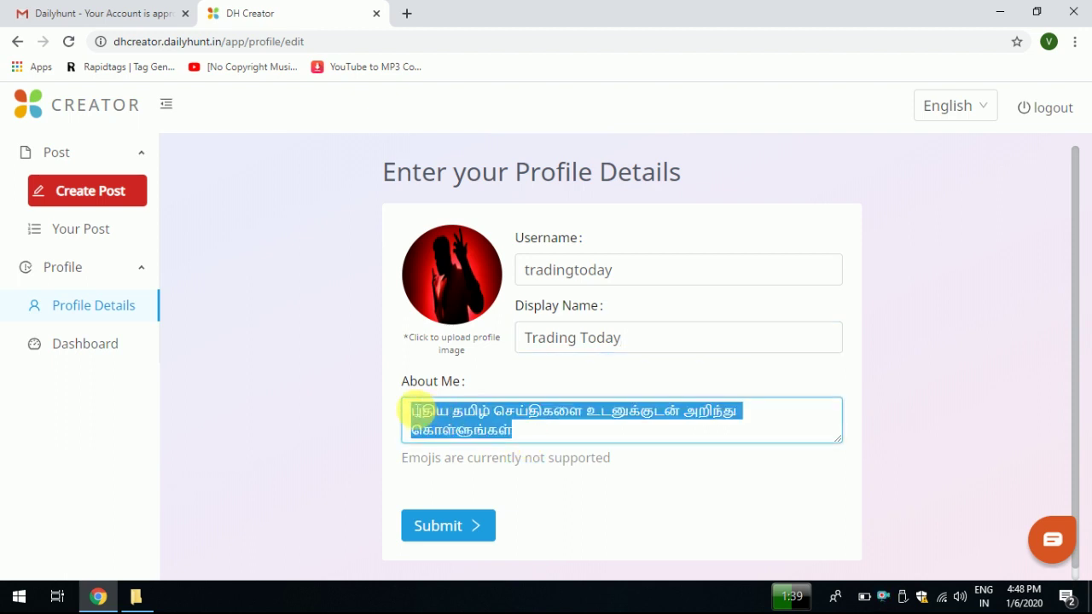
drag(512, 430, 488, 431)
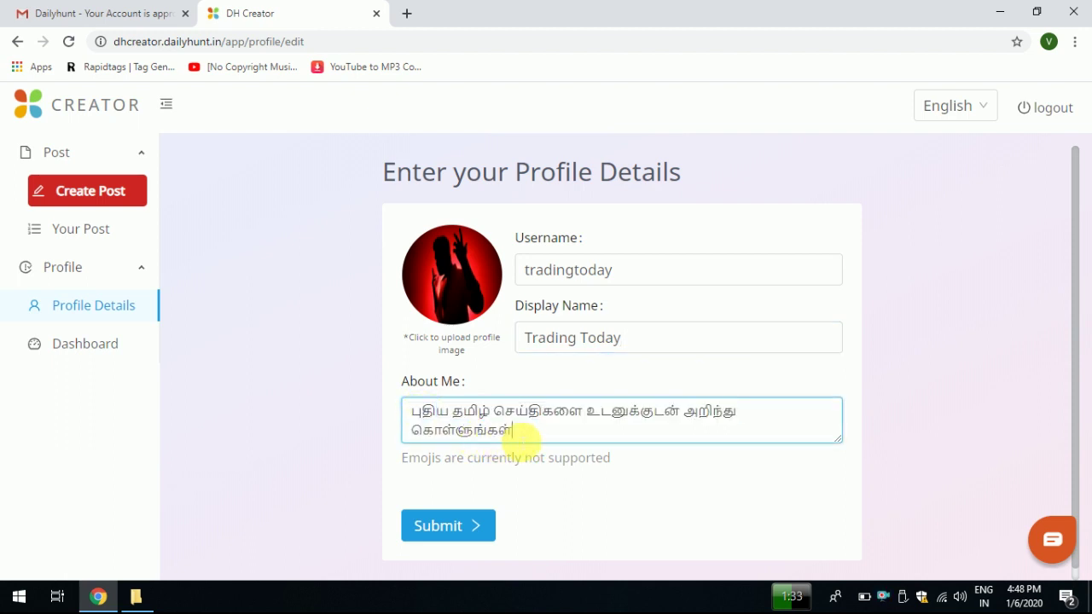
drag(422, 418, 419, 419)
drag(512, 430, 402, 416)
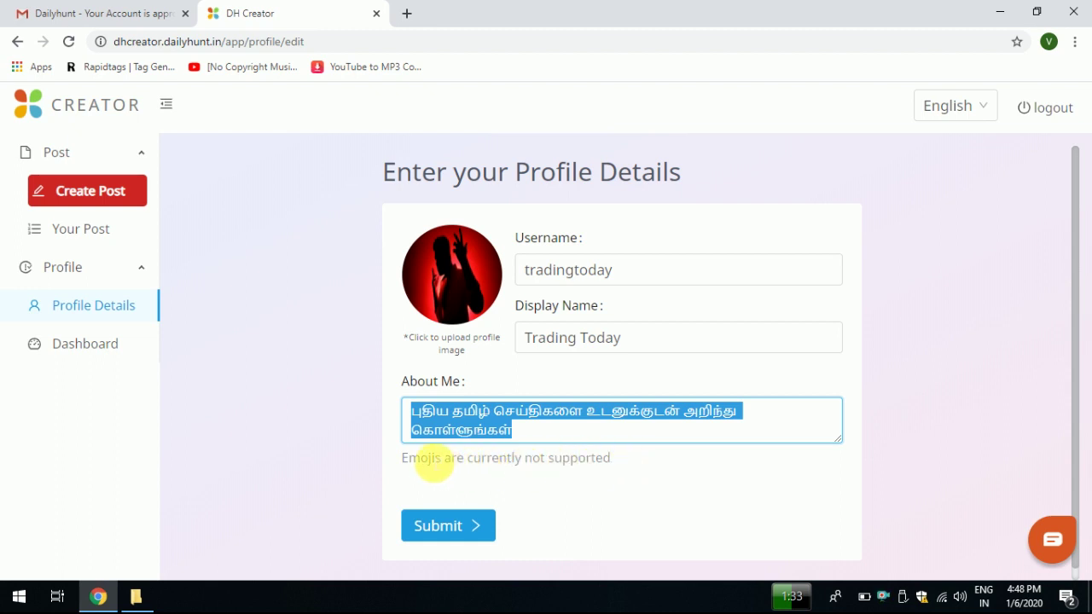
click(530, 431)
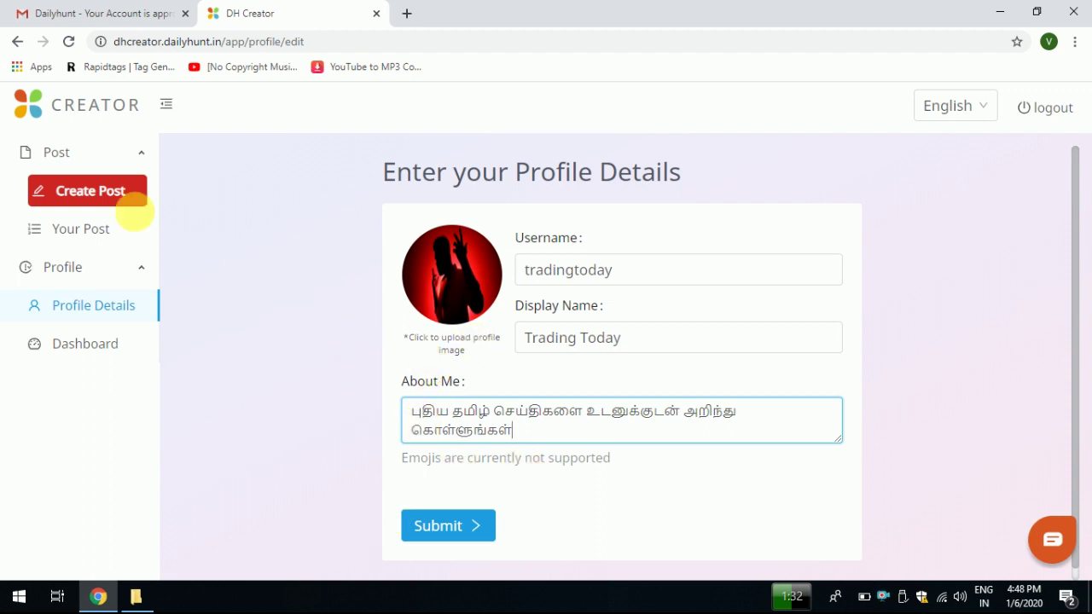
Step: Collapse the Post section and view the Dashboard statistics for posts, likes, views, comments, shares and followers
click(66, 158)
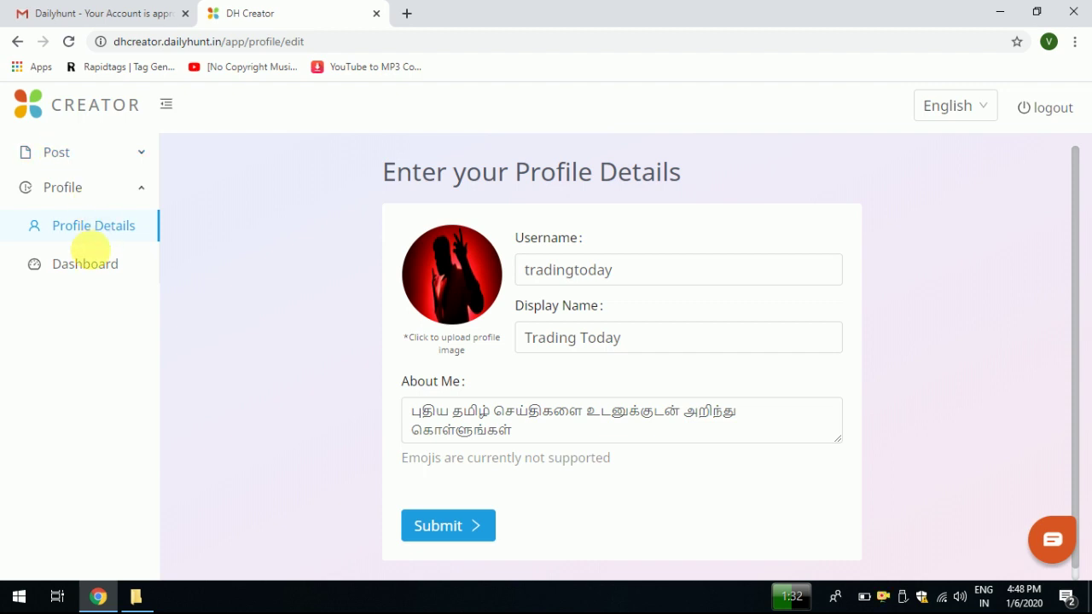
click(92, 260)
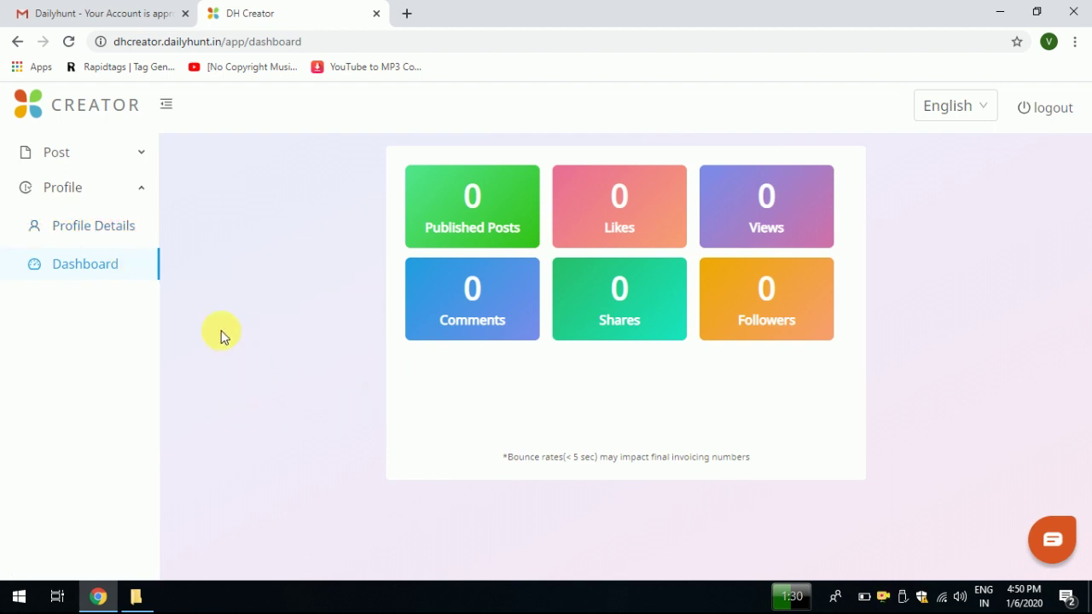
Step: Review the Dailyhunt account approval email in Gmail, then return to the DH Creator Dashboard
click(90, 9)
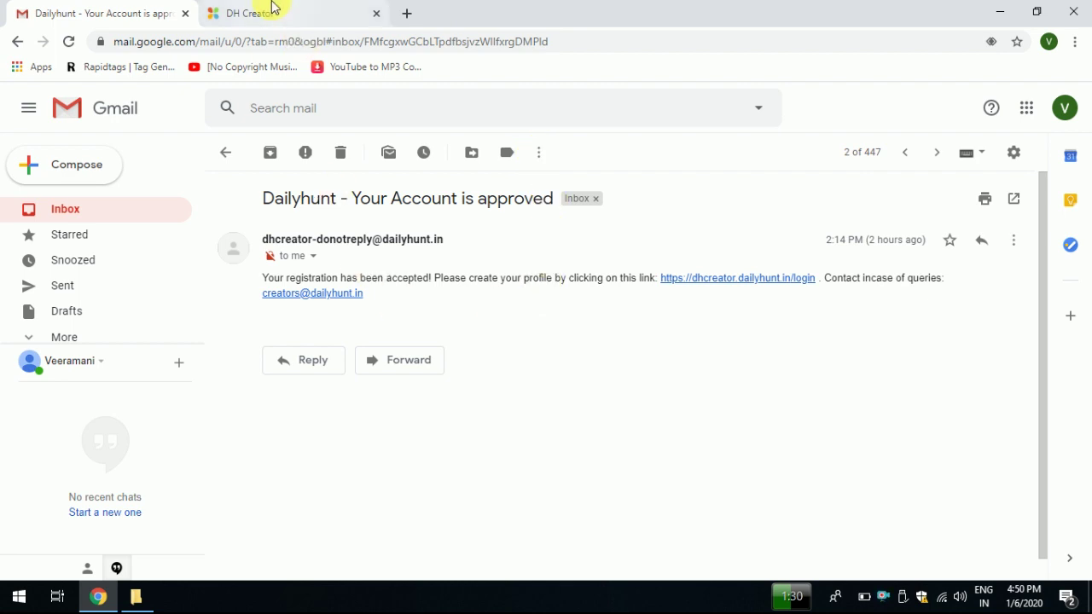
click(284, 15)
click(103, 10)
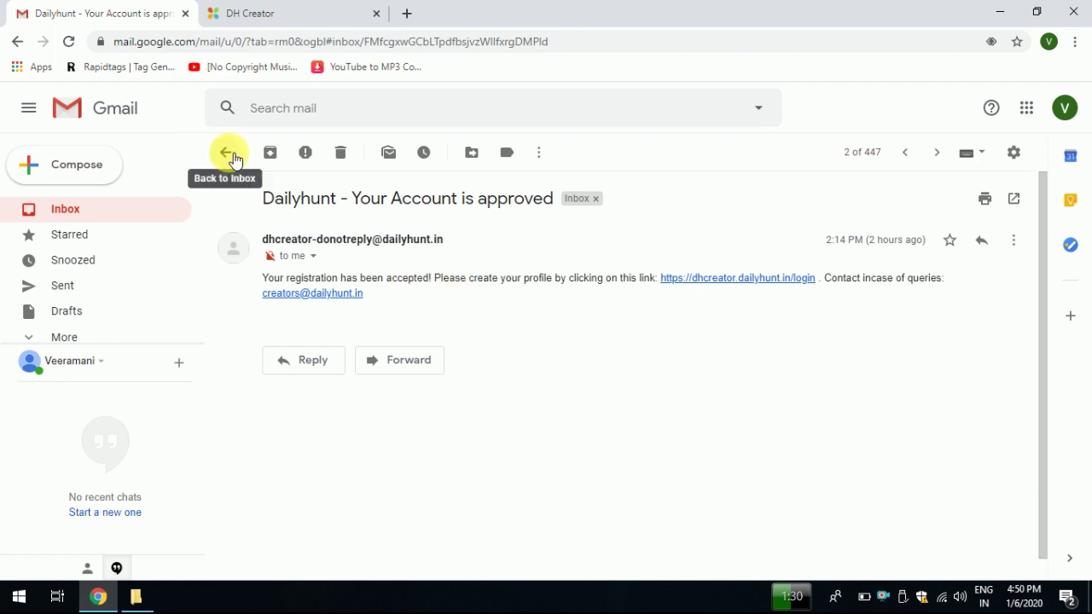
click(273, 12)
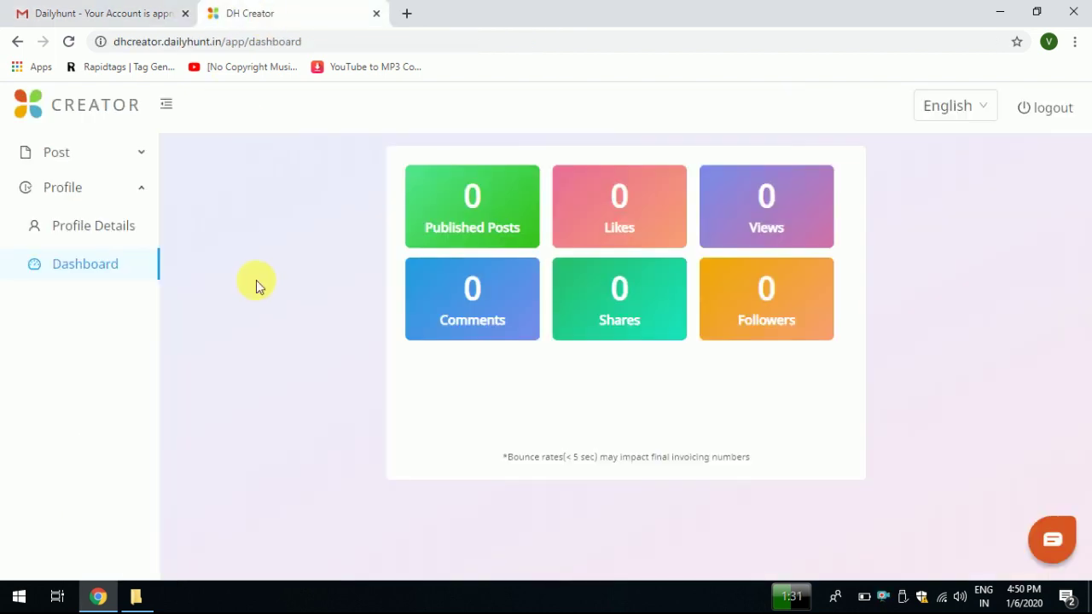